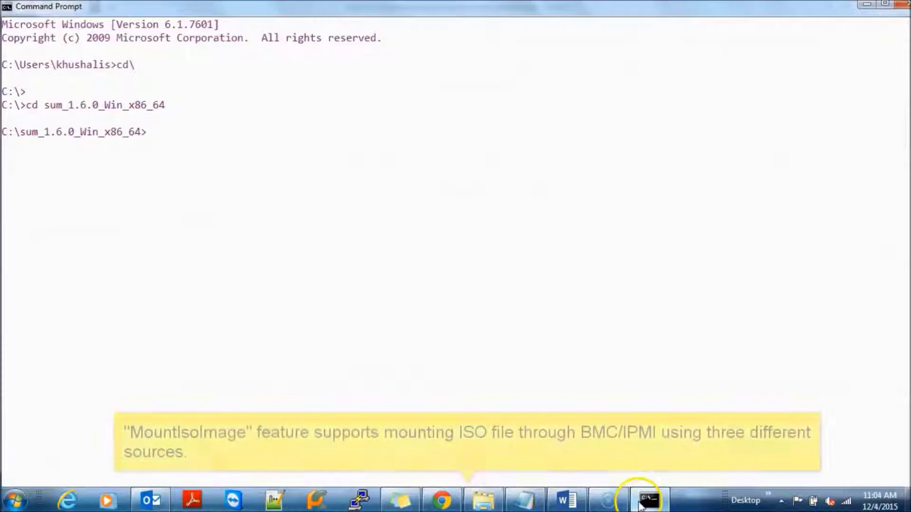
pyautogui.write('sum.exe -h -c MountI')
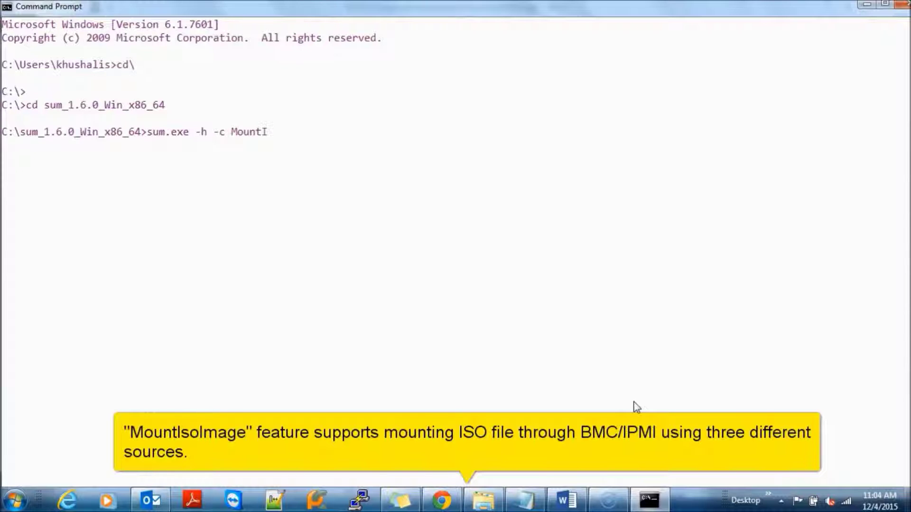
pyautogui.write('soIma')
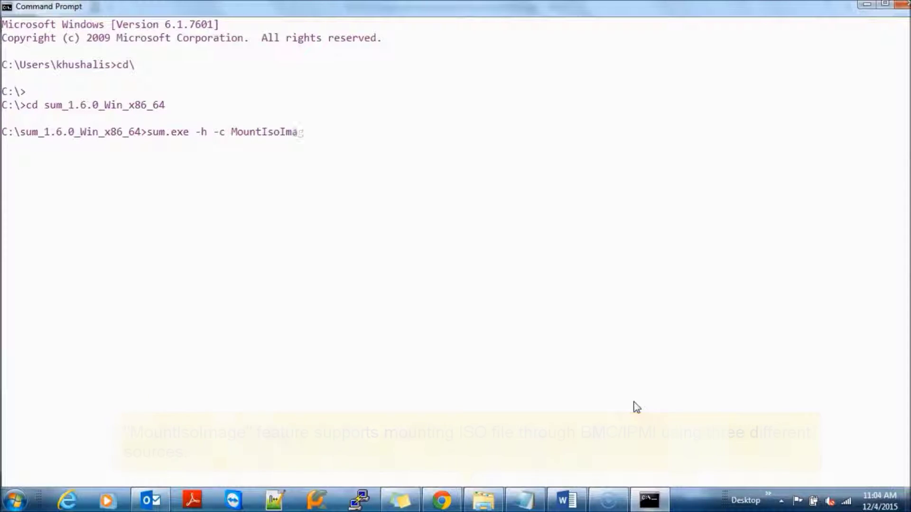
pyautogui.write('ge')
# Step: Run the MountIsoImage help and highlight the image_url description plus the OOB and Multiple systems OOB headings
pyautogui.press('Return')
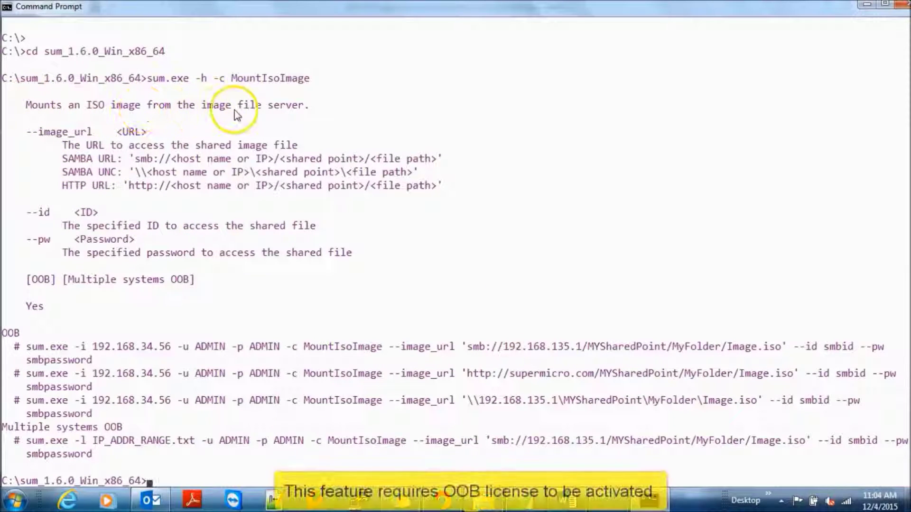
pyautogui.rightClick(61, 140)
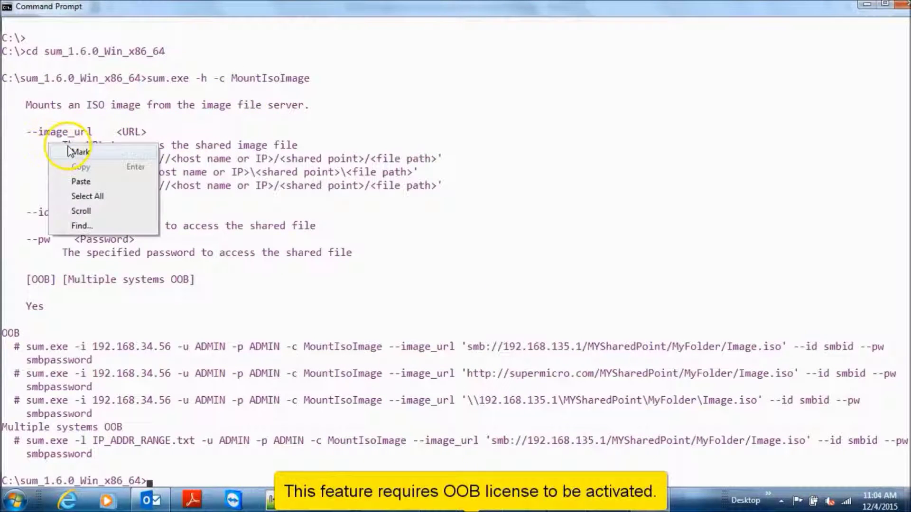
pyautogui.click(75, 151)
pyautogui.moveTo(38, 130); pyautogui.dragTo(446, 199)
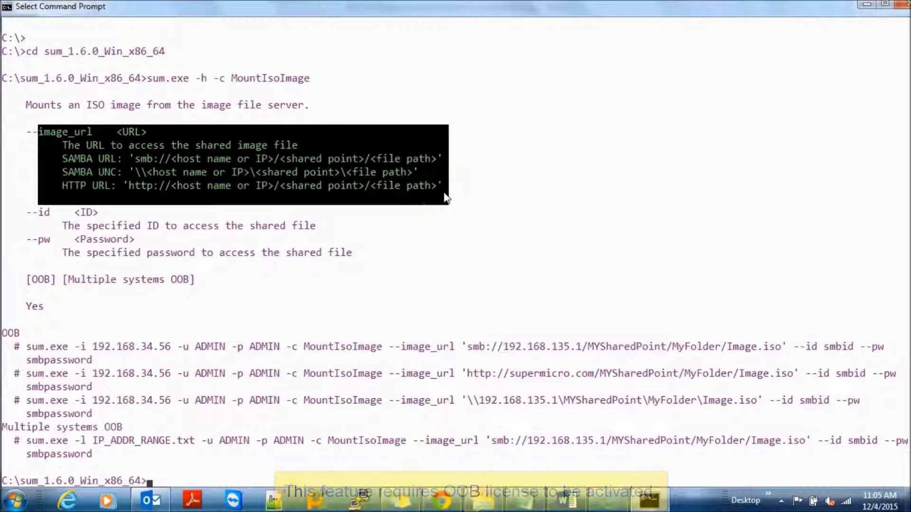
pyautogui.moveTo(2, 329); pyautogui.dragTo(23, 334)
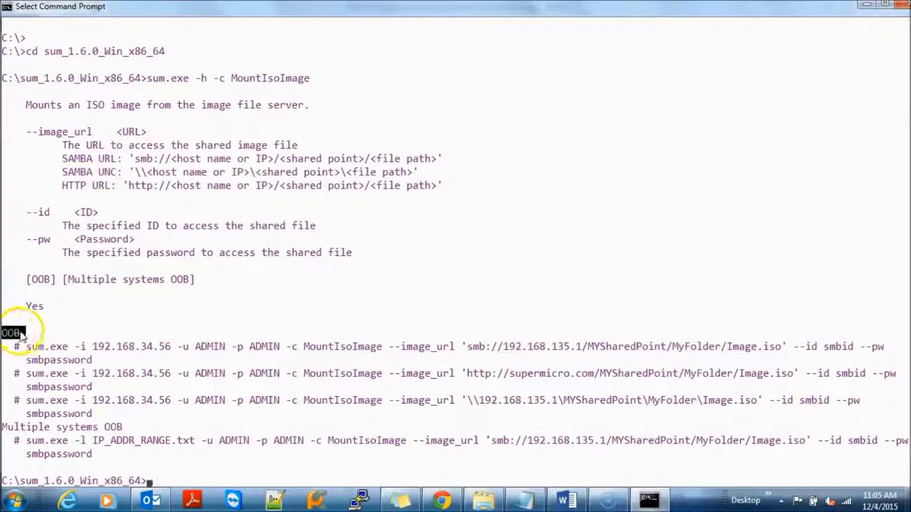
pyautogui.scroll(-1, 22, 335)
pyautogui.scroll(-1, 29, 321)
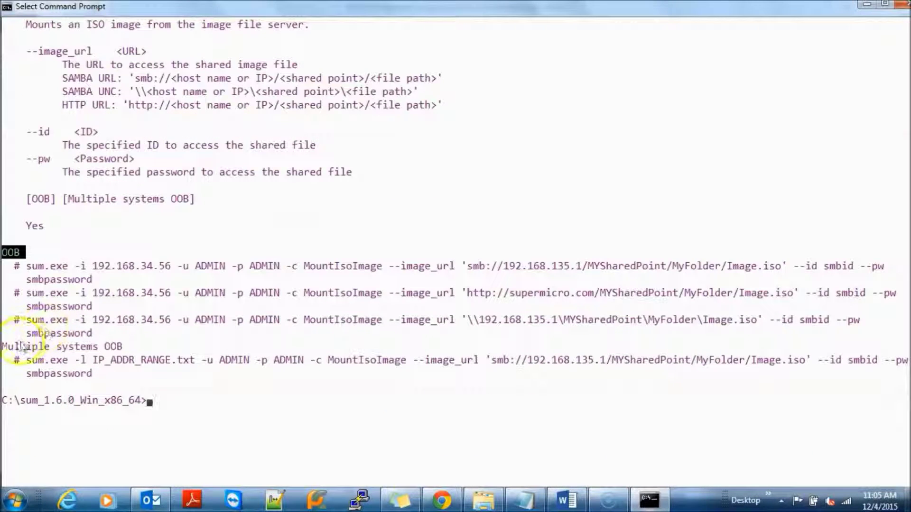
pyautogui.moveTo(4, 348); pyautogui.dragTo(123, 348)
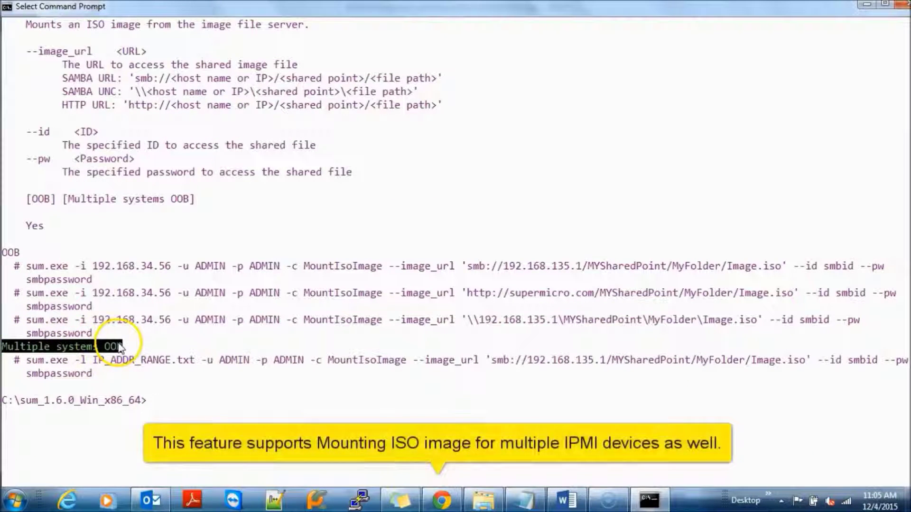
# Step: Copy the sum.exe command under SMB Server from the Word document and return to the console
pyautogui.click(567, 500)
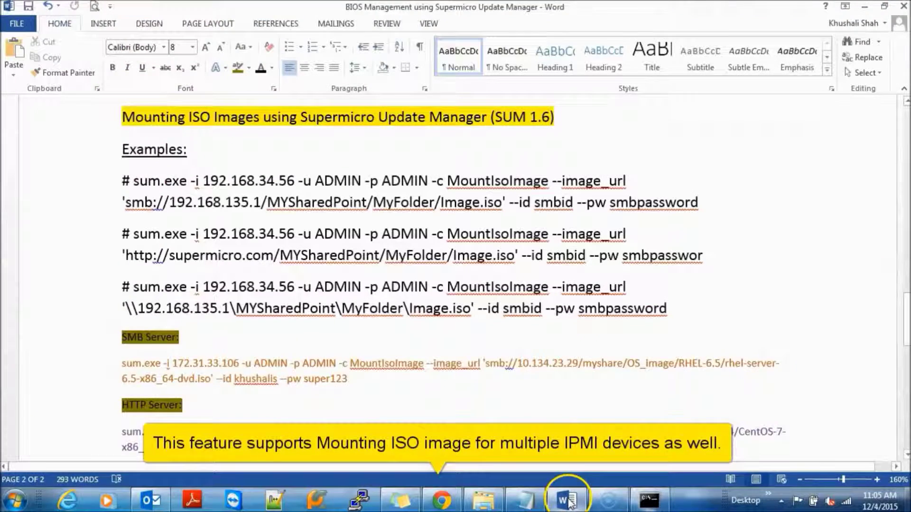
pyautogui.scroll(-1, 314, 362)
pyautogui.doubleClick(86, 321)
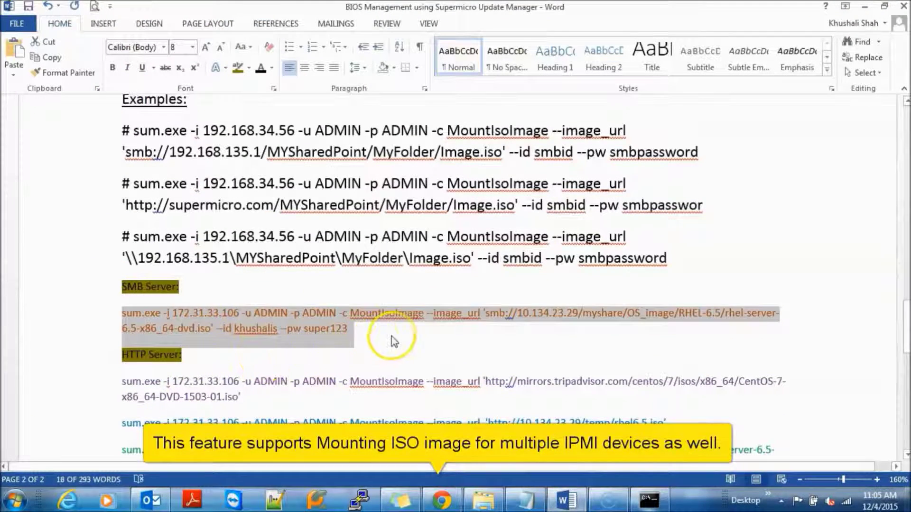
pyautogui.moveTo(350, 329); pyautogui.dragTo(126, 314)
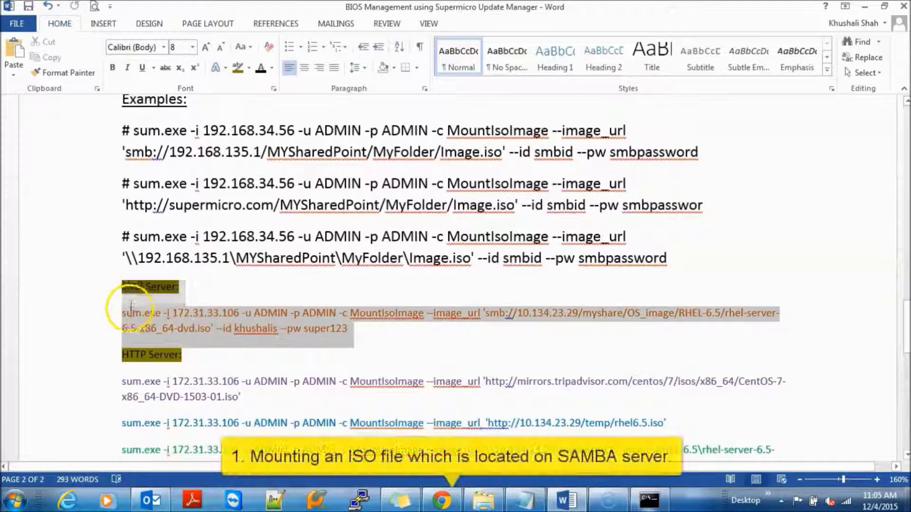
pyautogui.rightClick(130, 315)
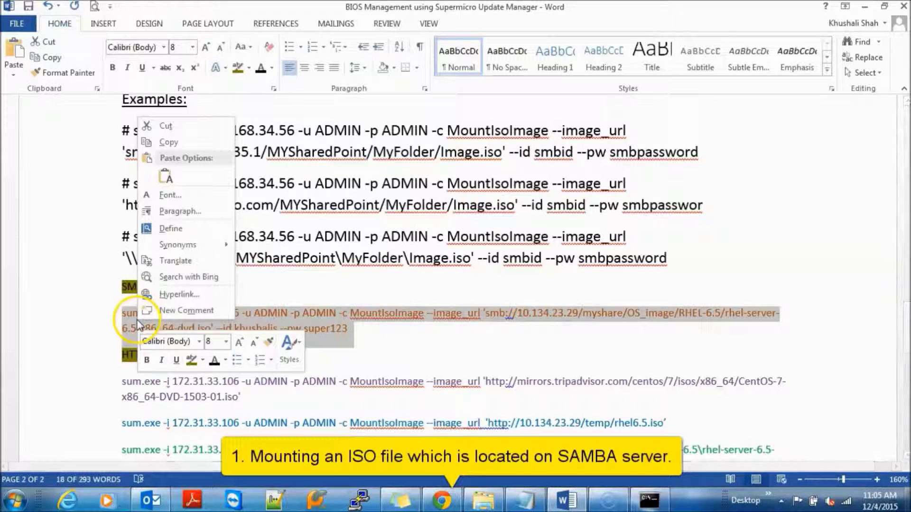
pyautogui.click(175, 140)
pyautogui.click(648, 500)
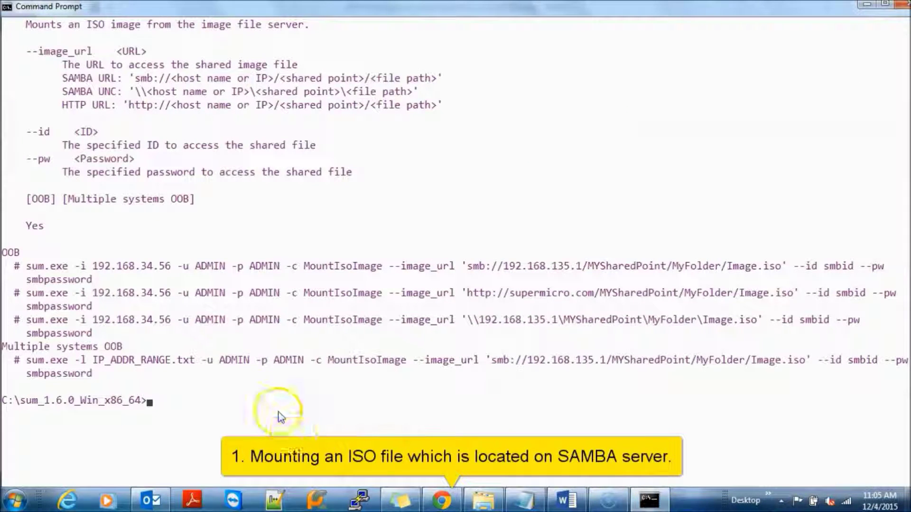
# Step: Paste and run the SMB MountIsoImage command, mounting rhel-server-6.5-x86_64-dvd.iso successfully
pyautogui.rightClick(254, 391)
pyautogui.click(287, 429)
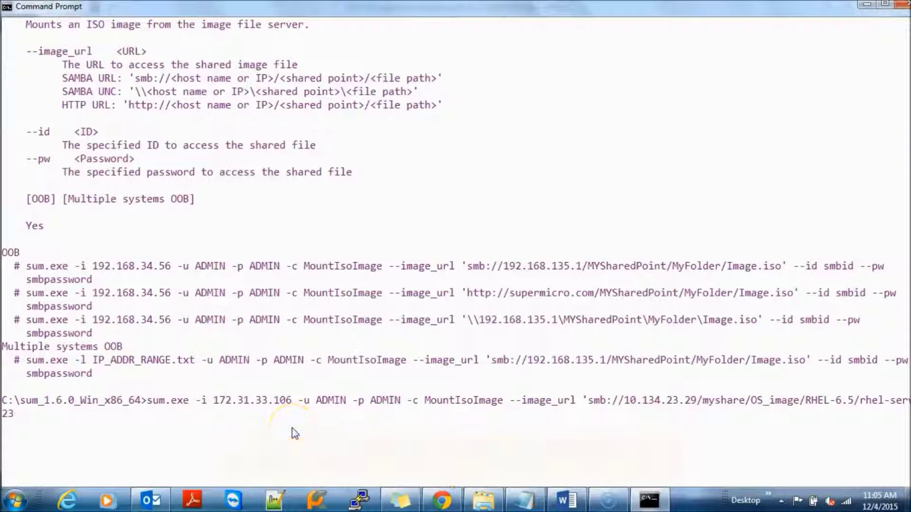
pyautogui.press('Return')
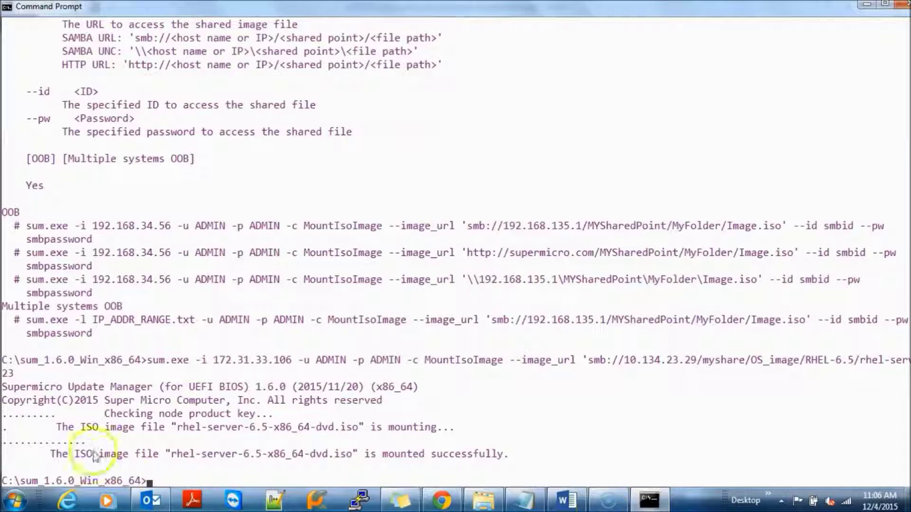
pyautogui.click(566, 500)
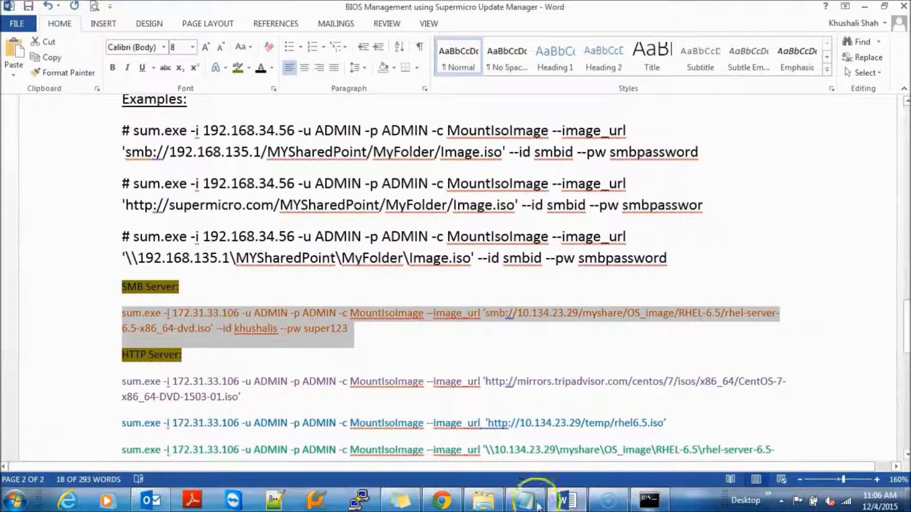
pyautogui.scroll(-1, 372, 386)
# Step: Copy the HTTP Server sum.exe command for the CentOS 7 ISO and return to the console
pyautogui.click(124, 313)
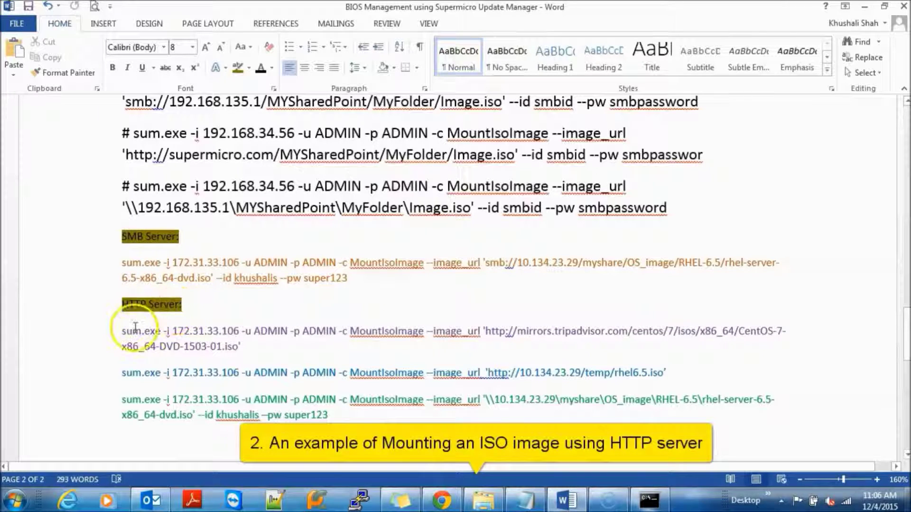
pyautogui.moveTo(122, 331); pyautogui.dragTo(246, 349)
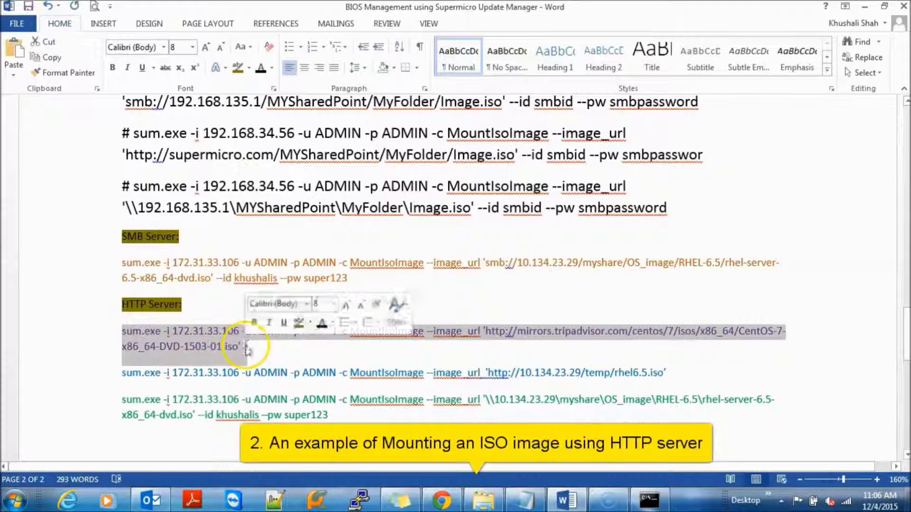
pyautogui.rightClick(207, 345)
pyautogui.click(249, 162)
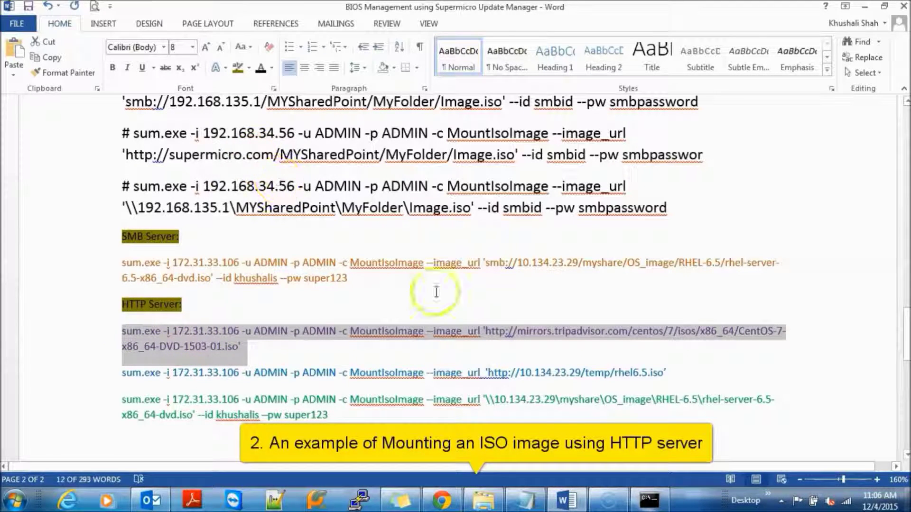
pyautogui.click(649, 500)
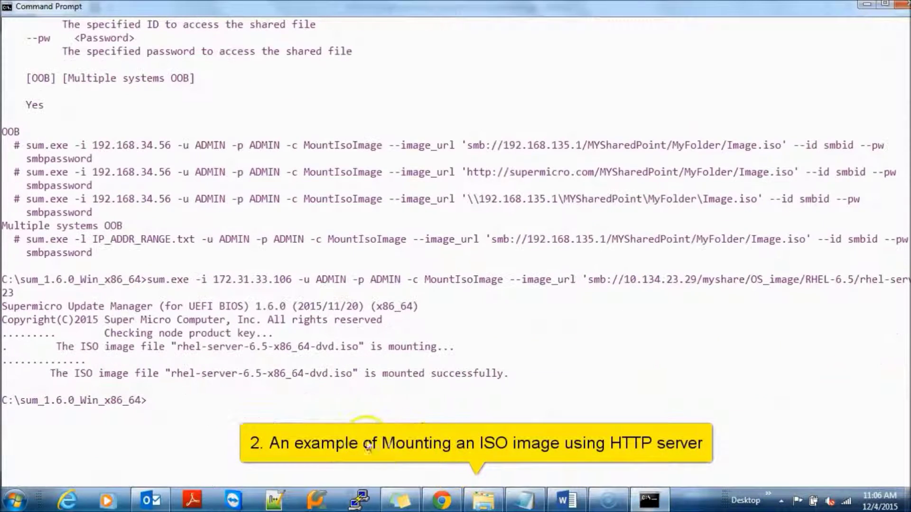
# Step: After two blank prompt lines, paste and run the HTTP MountIsoImage command
pyautogui.press('Return')
pyautogui.press('Return')
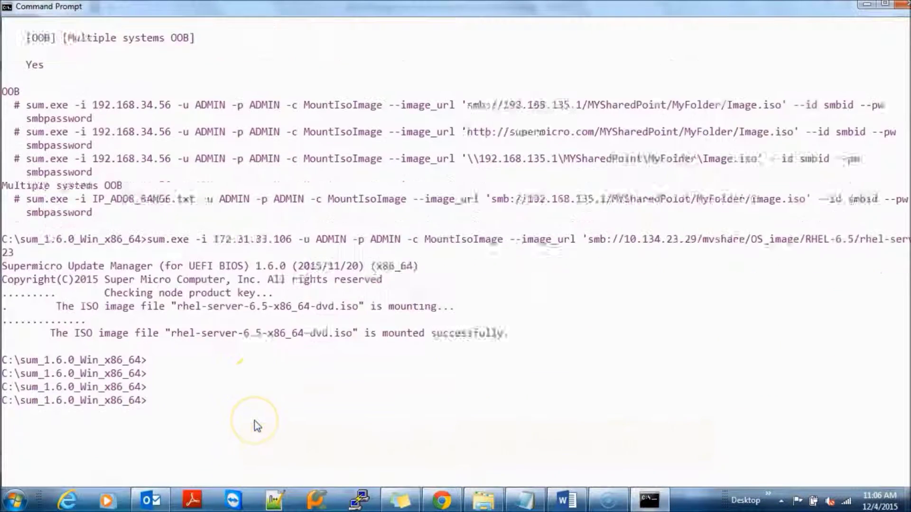
pyautogui.press('Return')
pyautogui.rightClick(204, 360)
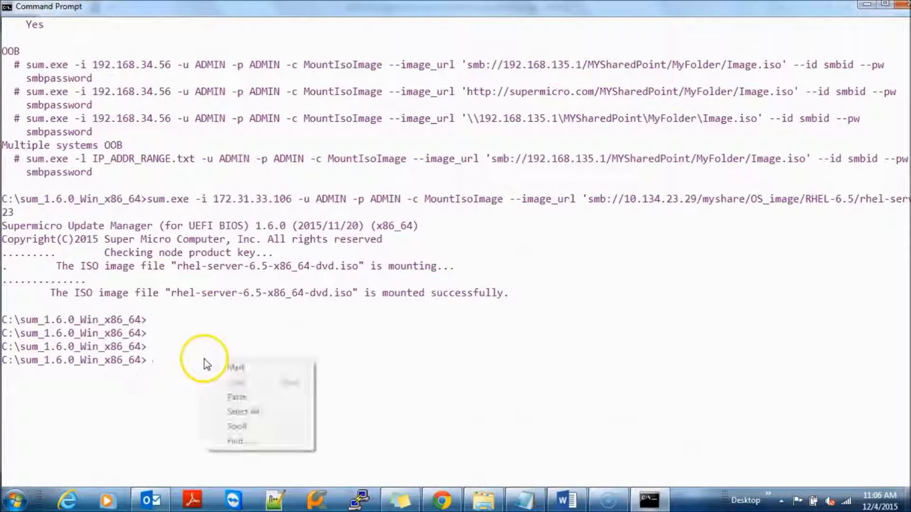
pyautogui.click(251, 398)
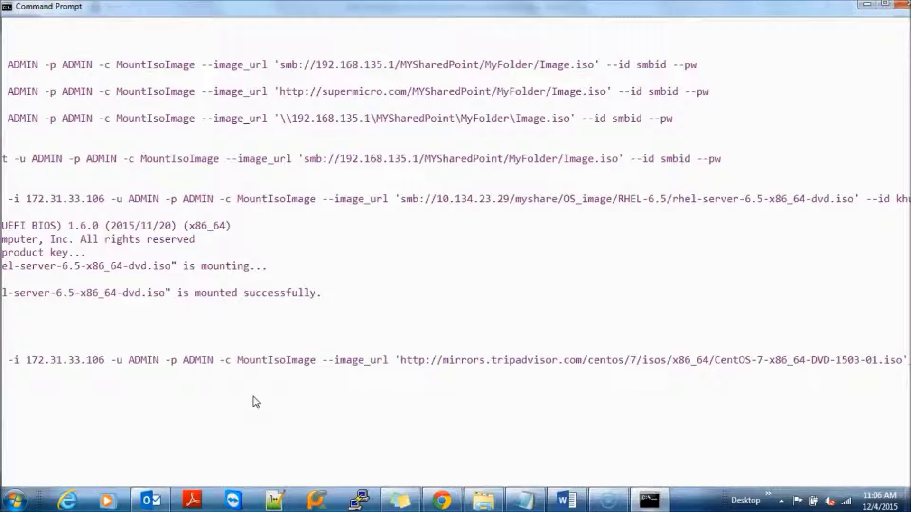
pyautogui.press('Return')
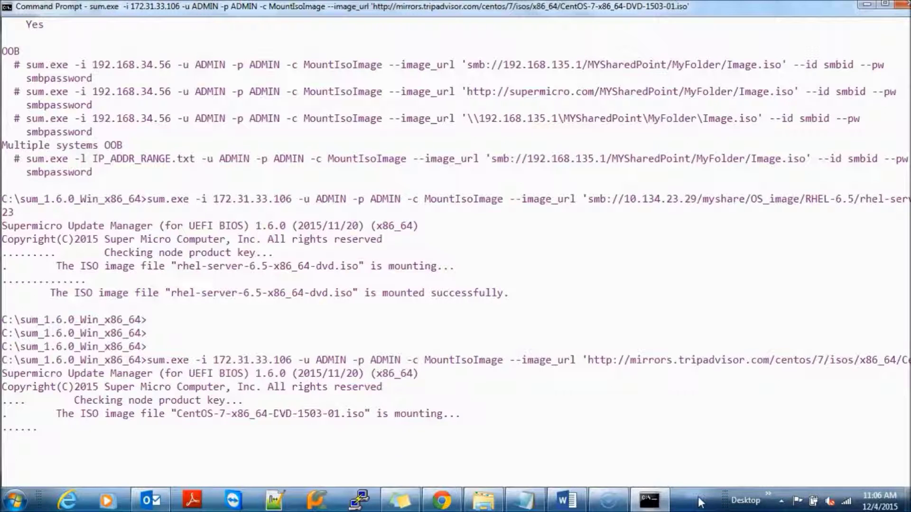
# Step: Highlight the CentOS-7-x86_64-DVD-1503-01.iso mounted successfully message
pyautogui.rightClick(380, 437)
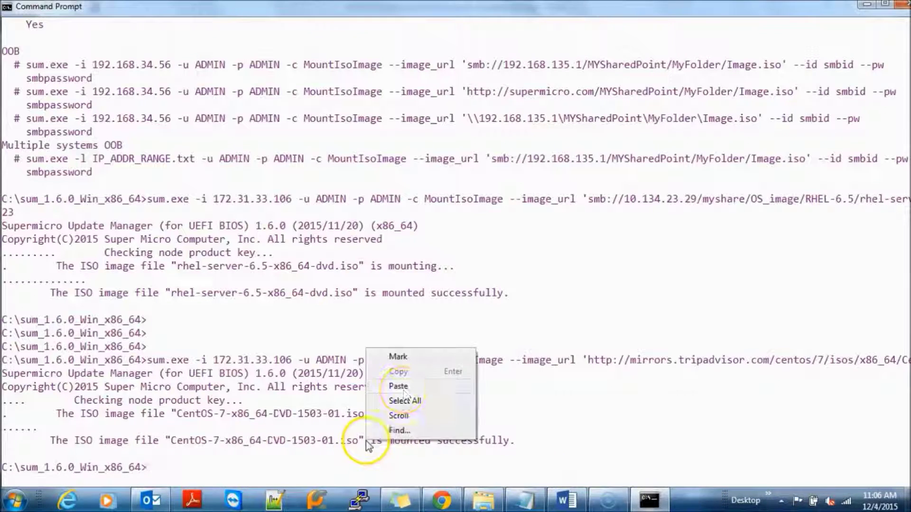
pyautogui.click(401, 355)
pyautogui.moveTo(49, 437)
pyautogui.mouseDown()
pyautogui.moveTo(103, 447)
pyautogui.moveTo(471, 456)
pyautogui.mouseUp()
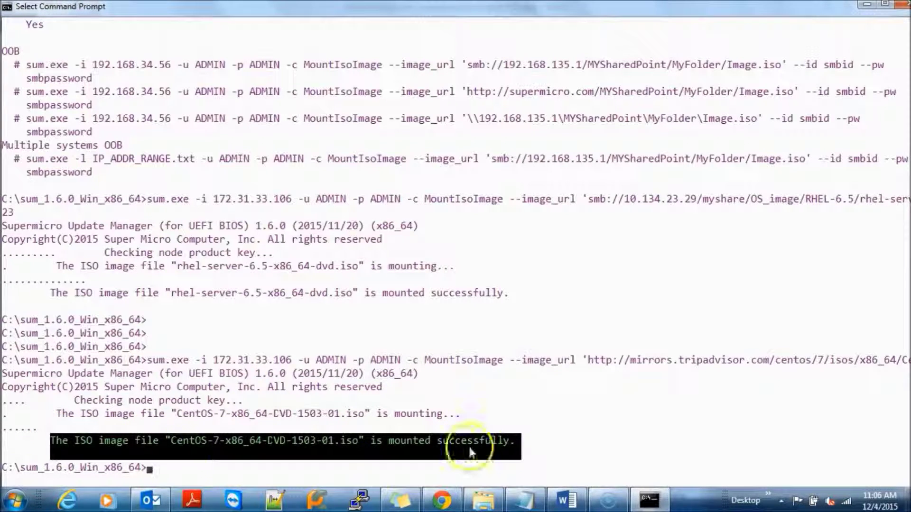